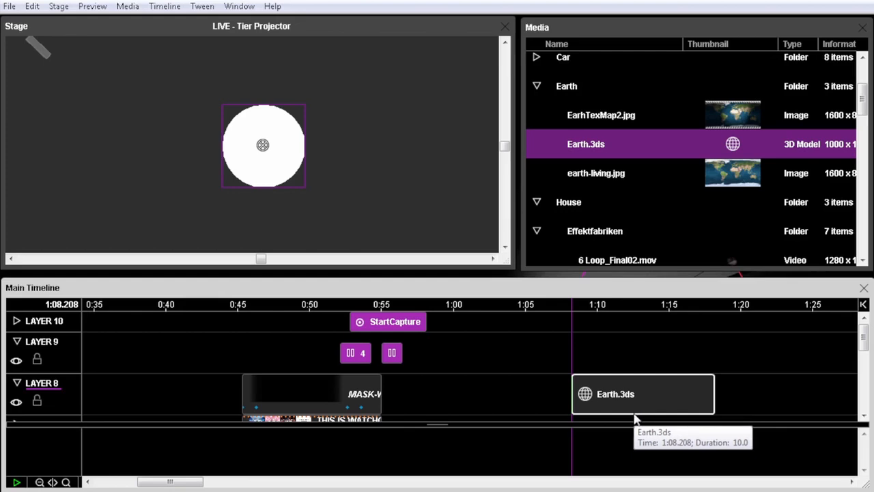
Add a Rotation Y keyframe of -45° to the Earth.3ds cue, shortly after the cue starts
{"action": "left_click", "coordinate": [635, 412]}
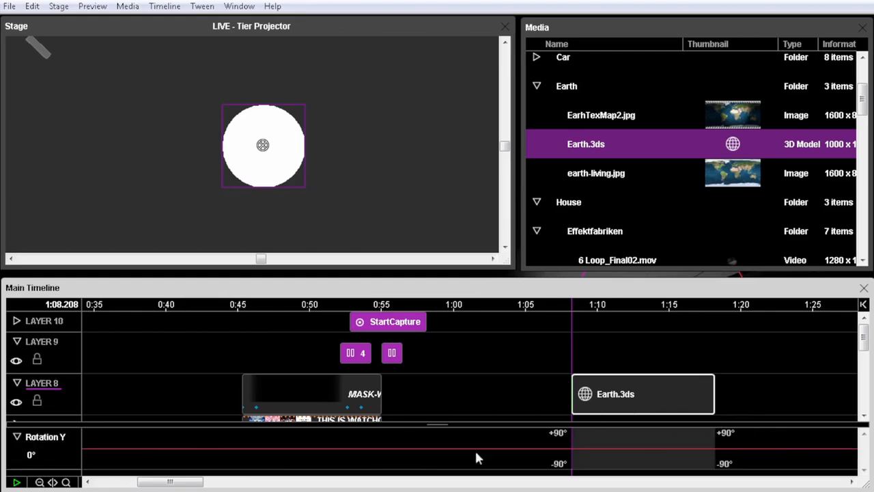
{"action": "mouse_move", "coordinate": [590, 442]}
{"action": "left_mouse_down"}
{"action": "mouse_move", "coordinate": [589, 431]}
{"action": "mouse_move", "coordinate": [594, 456]}
{"action": "left_mouse_up"}
{"action": "key", "text": "space"}
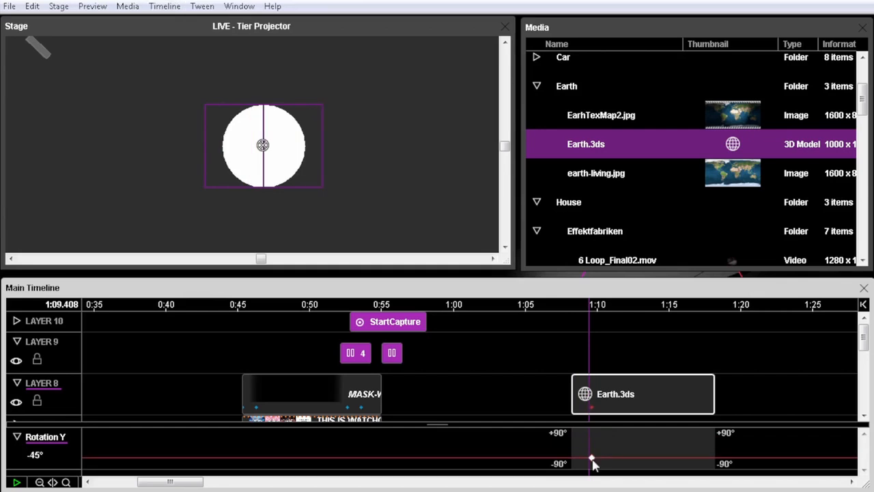
Apply the EarhTexMap2.jpg image as texture to the Earth.3ds model and change its Rotation Y keyframe to -18.8°
{"action": "left_click", "coordinate": [620, 402]}
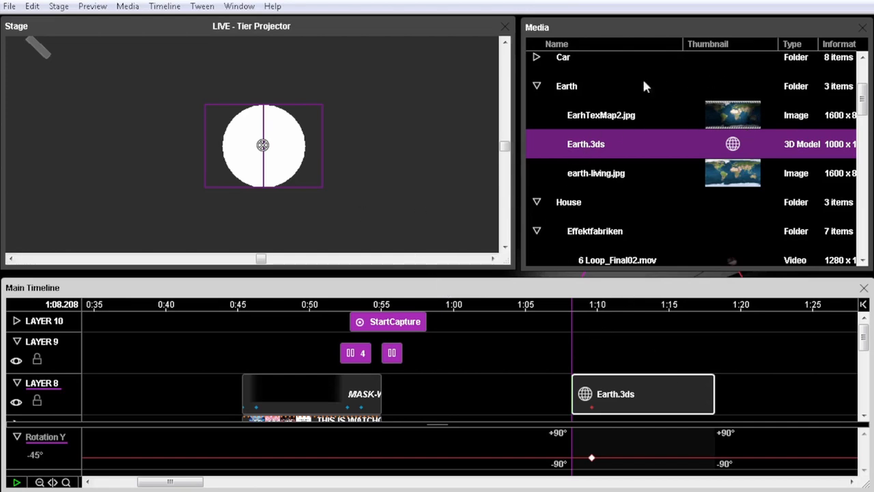
{"action": "left_click", "coordinate": [606, 116]}
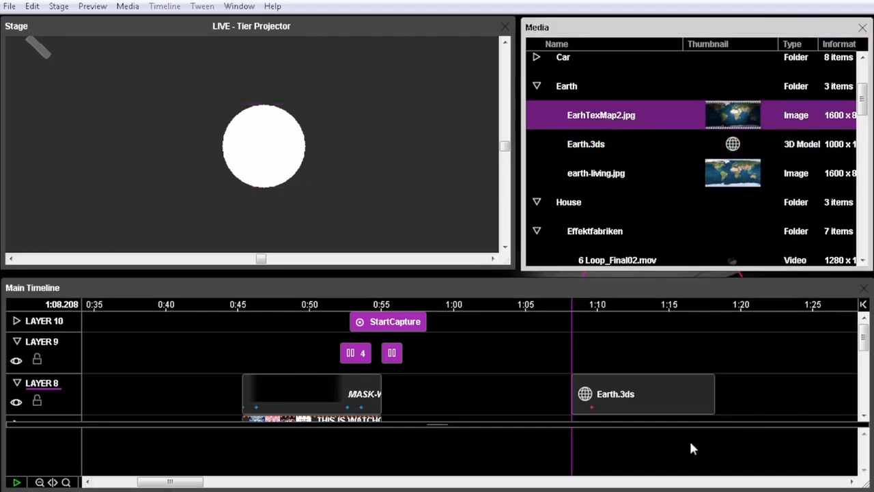
{"action": "left_click", "coordinate": [671, 409]}
{"action": "left_click_drag", "start_coordinate": [605, 118], "coordinate": [282, 140]}
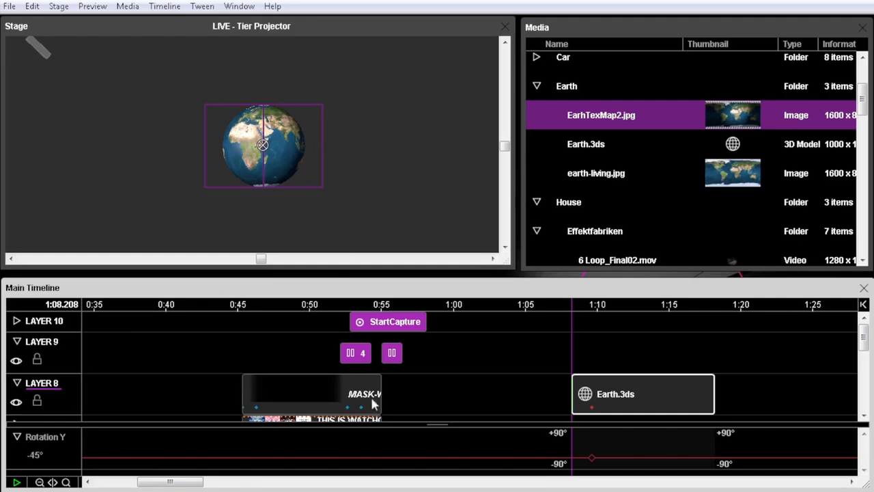
{"action": "left_click", "coordinate": [592, 458]}
{"action": "mouse_move", "coordinate": [592, 458]}
{"action": "left_mouse_down"}
{"action": "mouse_move", "coordinate": [588, 445]}
{"action": "mouse_move", "coordinate": [591, 468]}
{"action": "mouse_move", "coordinate": [595, 444]}
{"action": "mouse_move", "coordinate": [593, 466]}
{"action": "mouse_move", "coordinate": [591, 445]}
{"action": "mouse_move", "coordinate": [593, 462]}
{"action": "mouse_move", "coordinate": [591, 455]}
{"action": "left_mouse_up"}
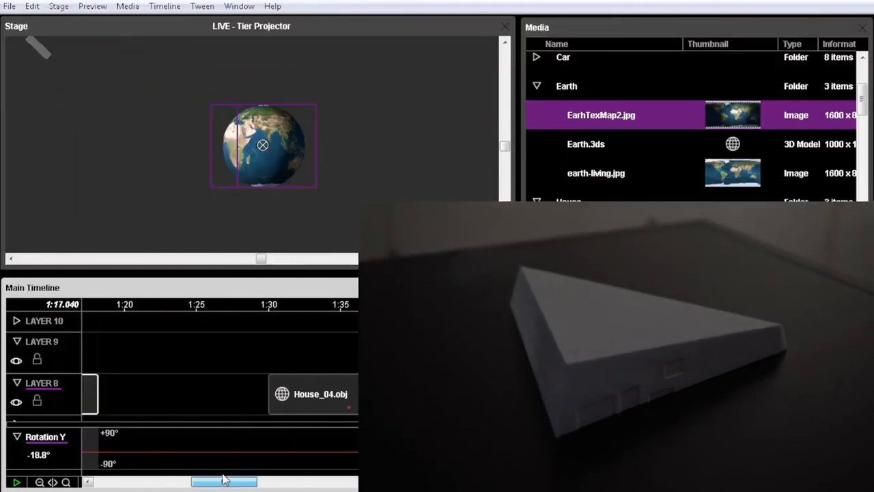
Go to the House_04.obj cue on Layer 8, select it, and look at the option for adding a 3D mapping projector
{"action": "left_click", "coordinate": [302, 307]}
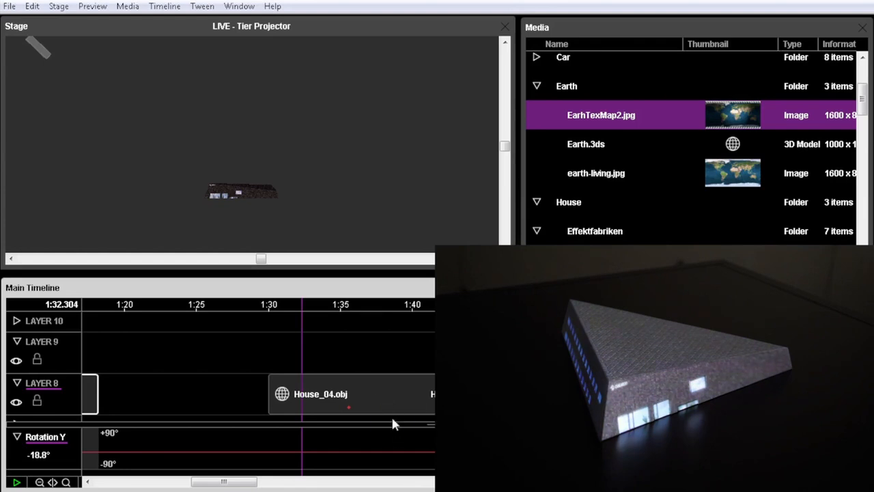
{"action": "left_click", "coordinate": [364, 389]}
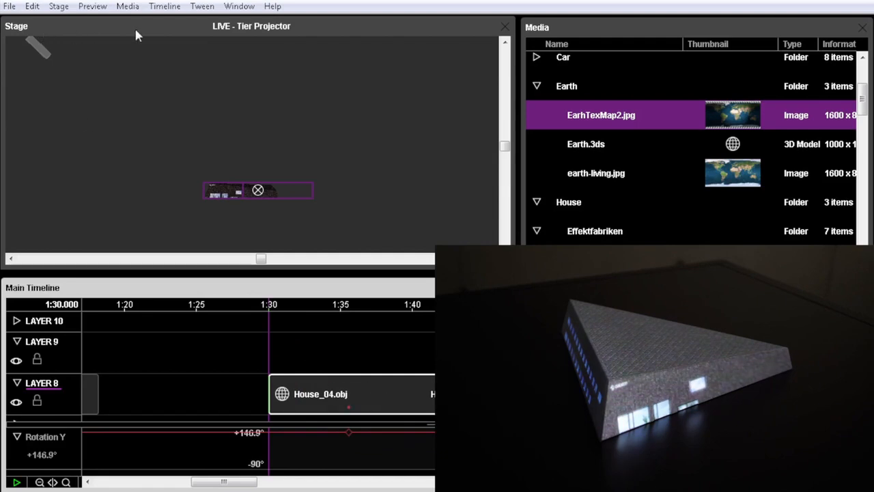
{"action": "left_click", "coordinate": [59, 6]}
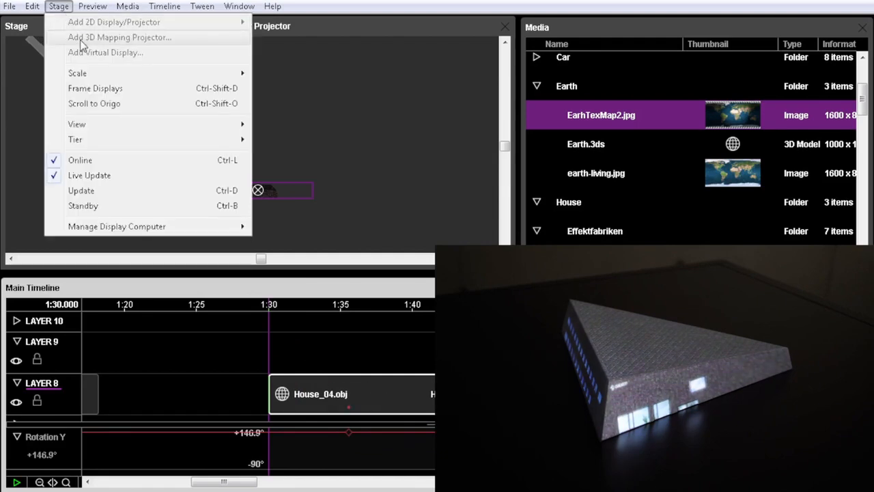
{"action": "left_click", "coordinate": [354, 38]}
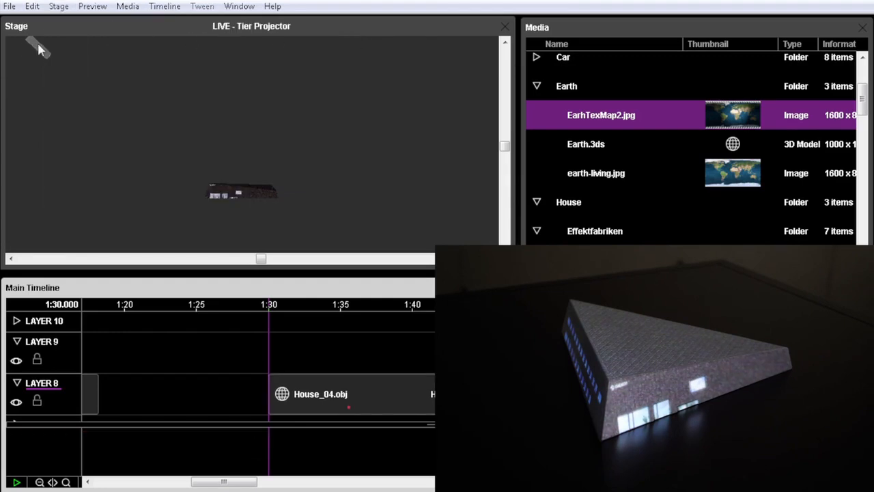
Select Projector 1 on the stage and inspect its beam over the house from above and from the front
{"action": "left_click", "coordinate": [78, 36]}
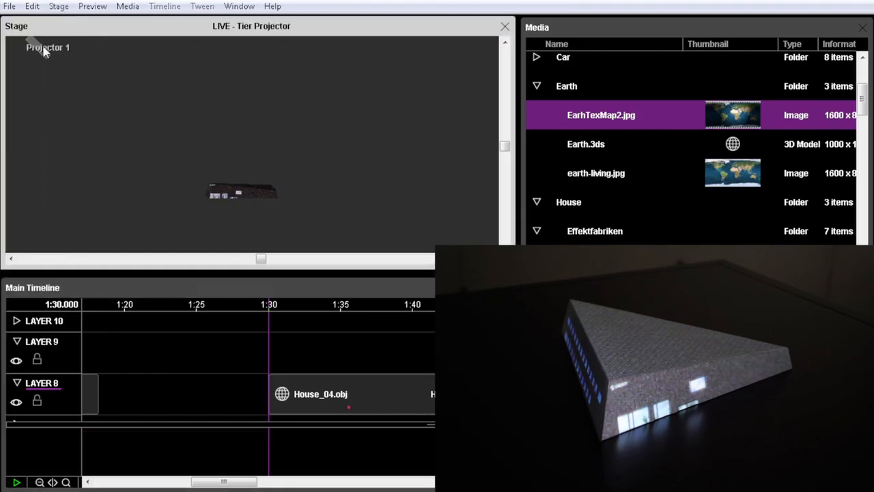
{"action": "left_click", "coordinate": [43, 52]}
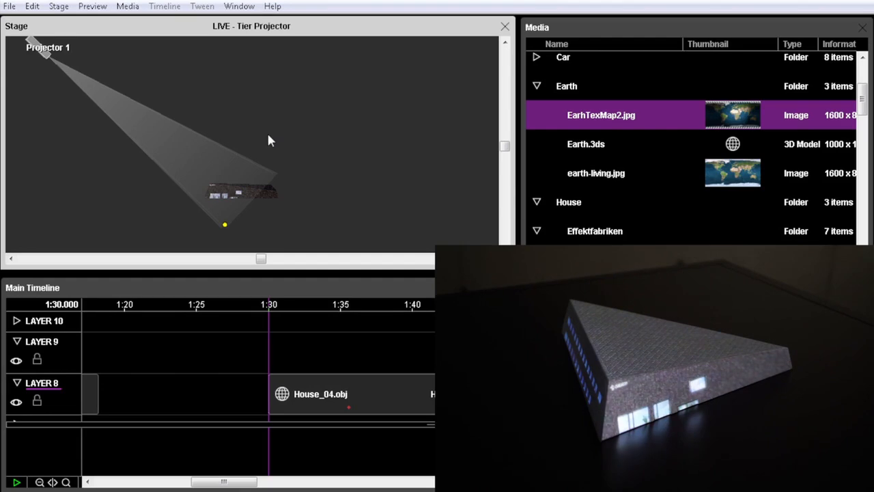
{"action": "key", "text": "ctrl+alt+Up"}
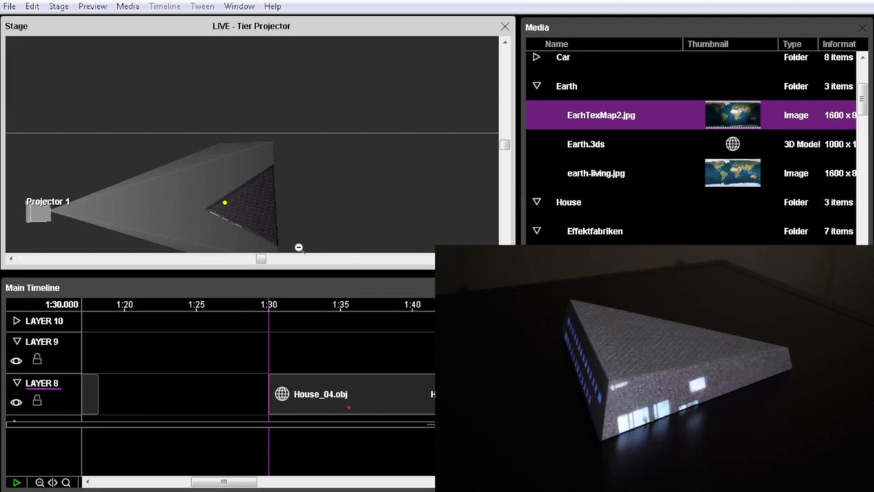
{"action": "scroll", "coordinate": [299, 248], "scroll_direction": "down", "scroll_amount": 8, "text": "ctrl+shift"}
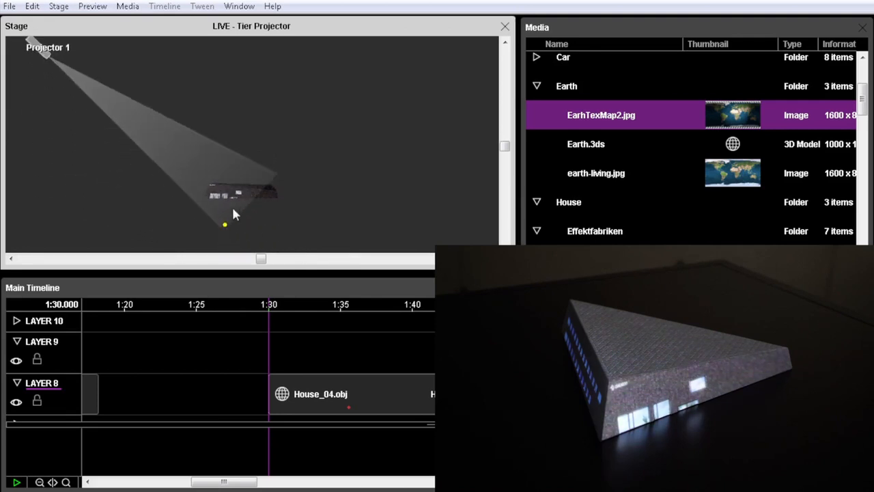
Open Projector 1's calibration settings, look at Edit Points mode, and return to Line Up Points mode
{"action": "double_click", "coordinate": [38, 49]}
{"action": "mouse_move", "coordinate": [251, 124]}
{"action": "left_mouse_down"}
{"action": "mouse_move", "coordinate": [243, 124]}
{"action": "mouse_move", "coordinate": [259, 133]}
{"action": "left_mouse_up"}
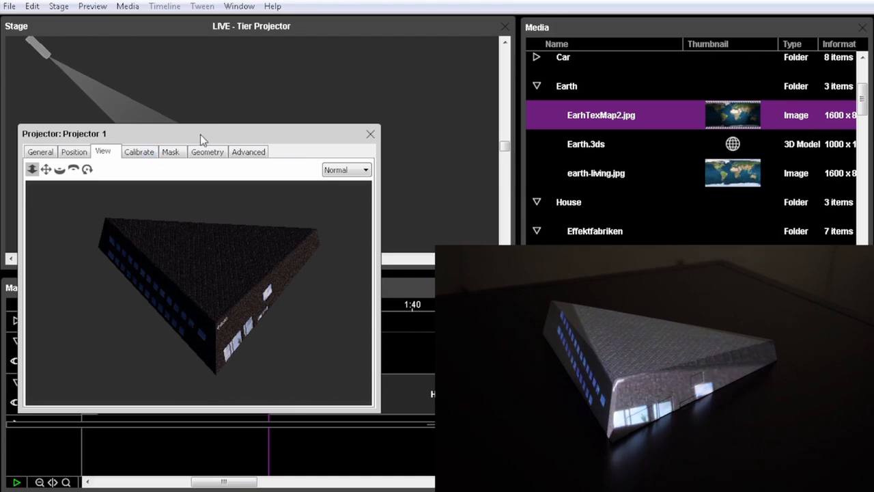
{"action": "left_click", "coordinate": [142, 152]}
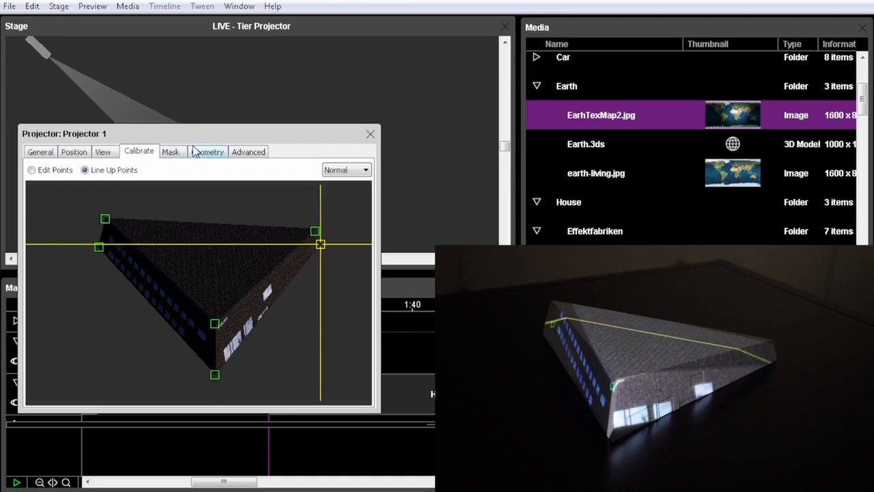
{"action": "left_click", "coordinate": [32, 170]}
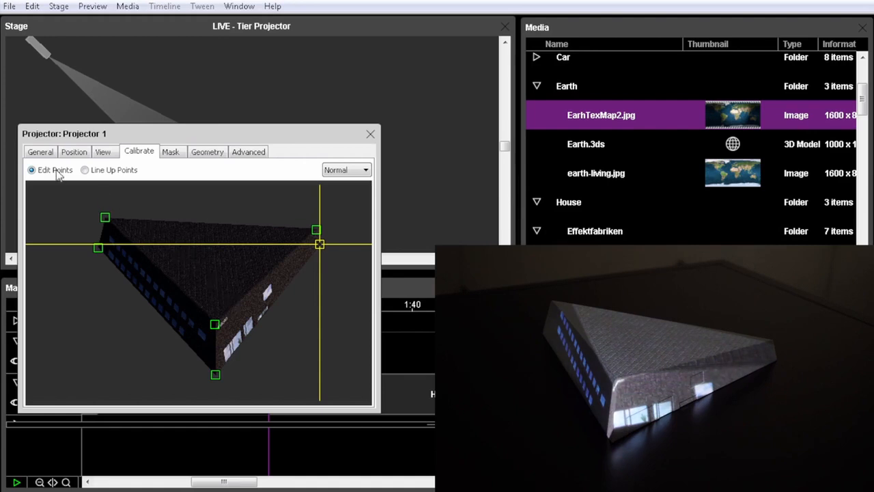
{"action": "left_click", "coordinate": [85, 170]}
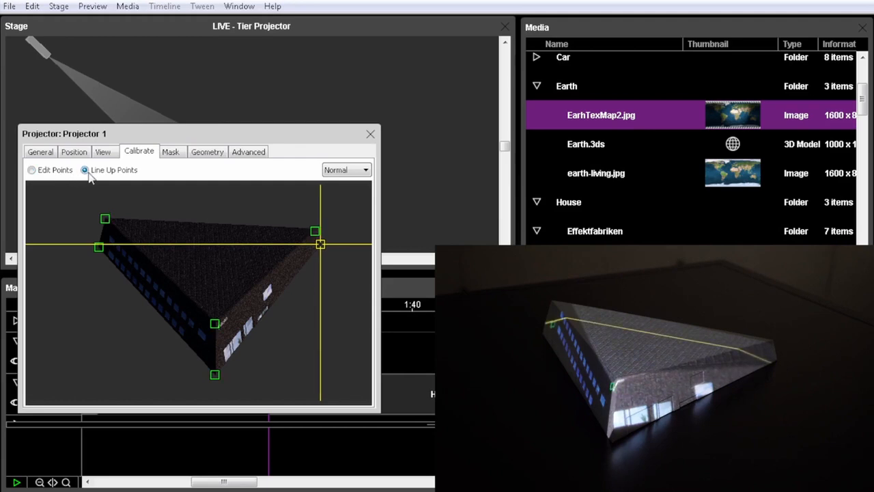
Line up the calibration point of the house's lower left corner with the same corner on the physical model
{"action": "left_click", "coordinate": [97, 248]}
{"action": "key", "text": "Down"}
{"action": "key", "text": "Down"}
{"action": "key", "text": "Down"}
{"action": "key", "text": "Down"}
{"action": "key", "text": "Down"}
{"action": "key", "text": "Down"}
{"action": "key", "text": "Down"}
{"action": "key", "text": "Down"}
{"action": "key", "text": "Down"}
{"action": "key", "text": "Down"}
{"action": "key", "text": "Left"}
{"action": "key", "text": "Left"}
{"action": "key", "text": "Left"}
{"action": "key", "text": "Left"}
{"action": "key", "text": "Left"}
{"action": "key", "text": "Left"}
{"action": "key", "text": "Left"}
{"action": "key", "text": "Left"}
{"action": "key", "text": "Left"}
{"action": "key", "text": "Left"}
{"action": "key", "text": "Left"}
{"action": "key", "text": "Left"}
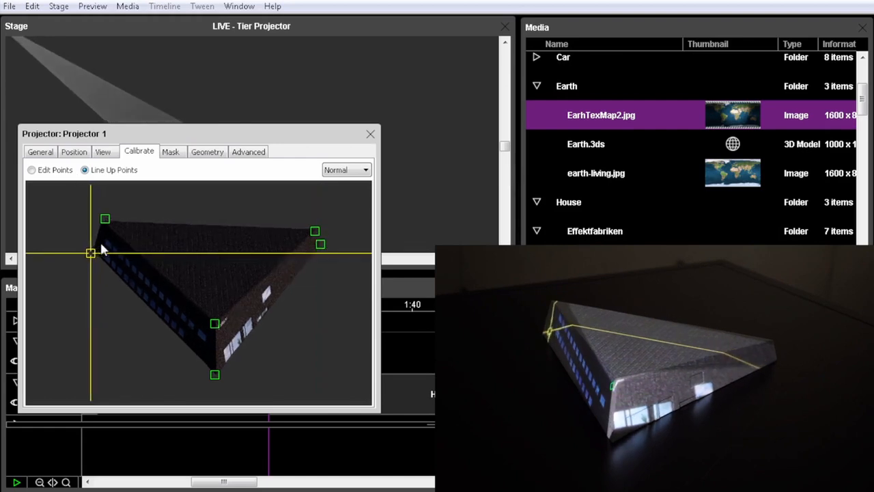
{"action": "key", "text": "Left"}
{"action": "key", "text": "Left"}
{"action": "key", "text": "Left"}
{"action": "key", "text": "Left"}
{"action": "key", "text": "Left"}
{"action": "key", "text": "Left"}
{"action": "key", "text": "Left"}
{"action": "key", "text": "Left"}
{"action": "key", "text": "Left"}
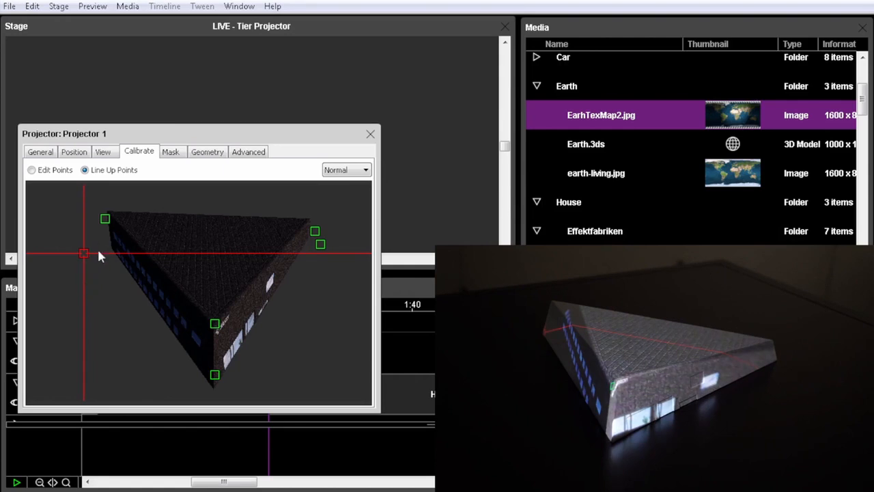
Line up the calibration point of the house's upper left roof corner with the physical model
{"action": "left_click", "coordinate": [105, 218]}
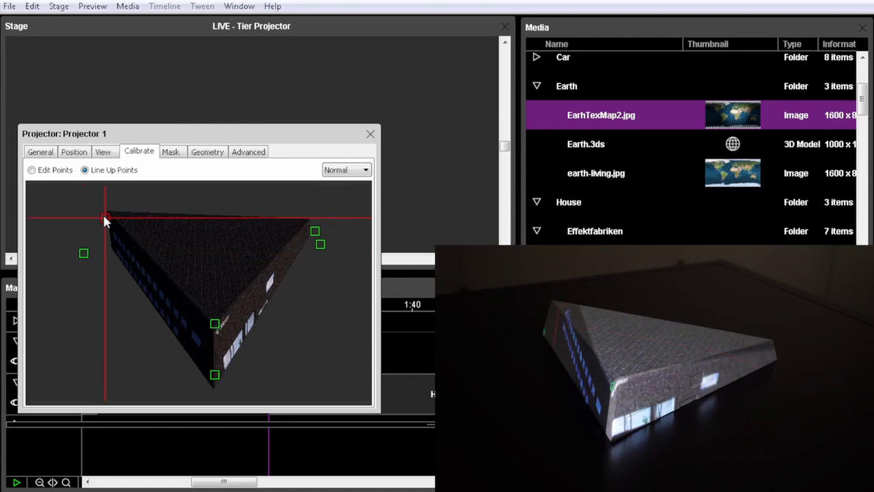
{"action": "key", "text": "Down"}
{"action": "key", "text": "Down"}
{"action": "key", "text": "Down"}
{"action": "key", "text": "Down"}
{"action": "key", "text": "Down"}
{"action": "key", "text": "Down"}
{"action": "key", "text": "Down"}
{"action": "key", "text": "Down"}
{"action": "key", "text": "Down"}
{"action": "key", "text": "Down"}
{"action": "key", "text": "Down"}
{"action": "key", "text": "Down"}
{"action": "key", "text": "Down"}
{"action": "key", "text": "Down"}
{"action": "key", "text": "Down"}
{"action": "key", "text": "Down"}
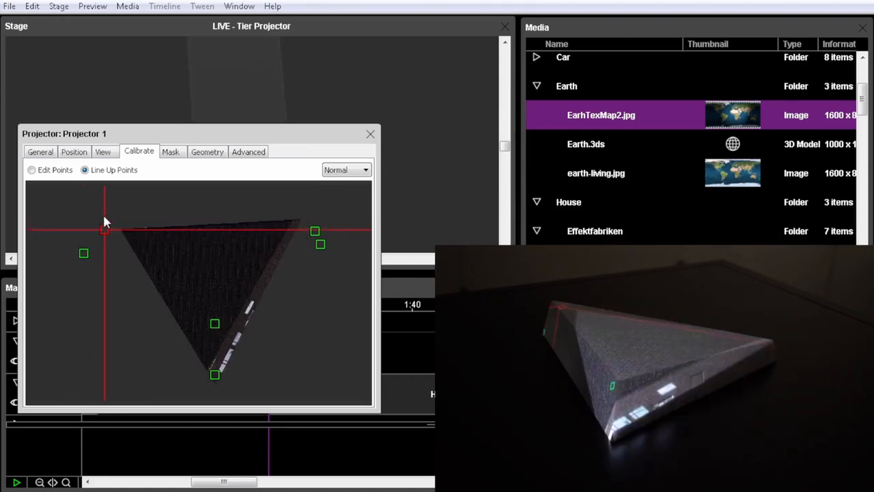
{"action": "key", "text": "Left"}
{"action": "key", "text": "Left"}
{"action": "key", "text": "Left"}
{"action": "key", "text": "Left"}
{"action": "key", "text": "Left"}
{"action": "key", "text": "Left"}
{"action": "key", "text": "Left"}
{"action": "key", "text": "Left"}
{"action": "key", "text": "Left"}
{"action": "key", "text": "Left"}
{"action": "key", "text": "Left"}
{"action": "key", "text": "Left"}
{"action": "key", "text": "Left"}
{"action": "key", "text": "Left"}
{"action": "key", "text": "Left"}
{"action": "key", "text": "Left"}
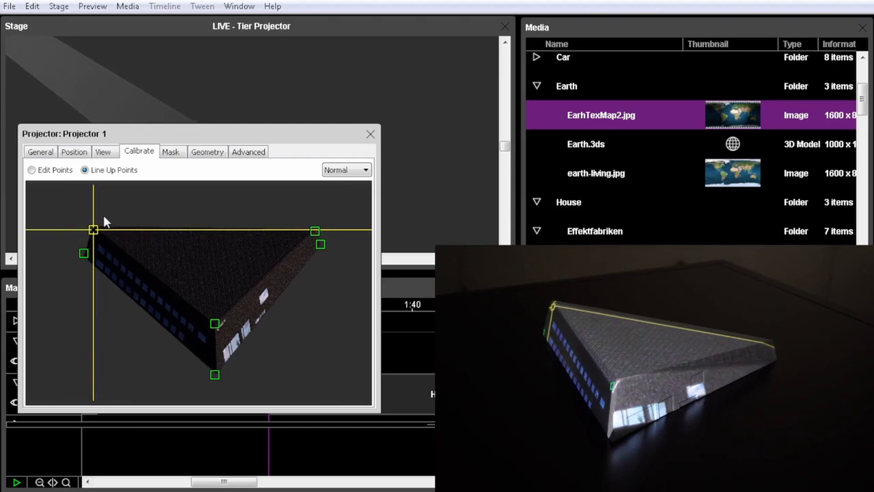
{"action": "key", "text": "Up"}
{"action": "key", "text": "Up"}
{"action": "key", "text": "Up"}
{"action": "key", "text": "Up"}
{"action": "key", "text": "Up"}
{"action": "key", "text": "Up"}
{"action": "key", "text": "Left"}
{"action": "key", "text": "Left"}
{"action": "key", "text": "Left"}
{"action": "key", "text": "Up"}
{"action": "key", "text": "Up"}
{"action": "key", "text": "Up"}
{"action": "key", "text": "Up"}
{"action": "key", "text": "Up"}
{"action": "key", "text": "Up"}
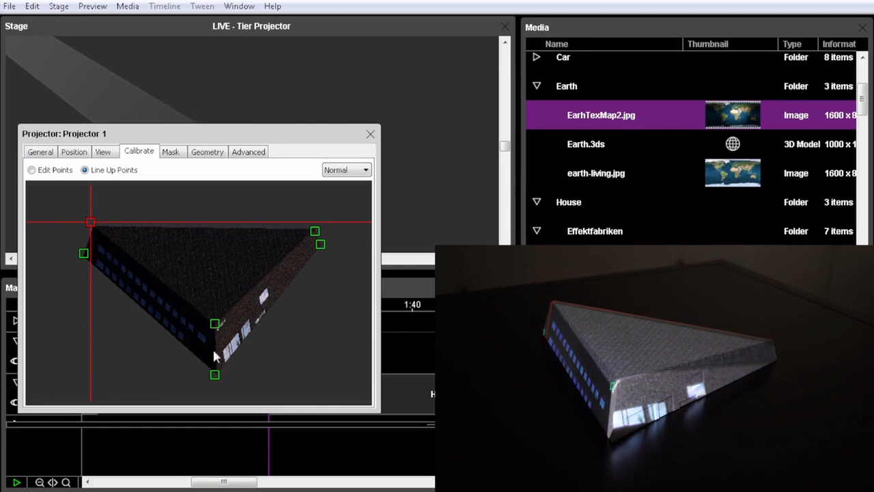
Line up the calibration points at the bottom and top of the house's front corner with the physical model
{"action": "left_click", "coordinate": [217, 371]}
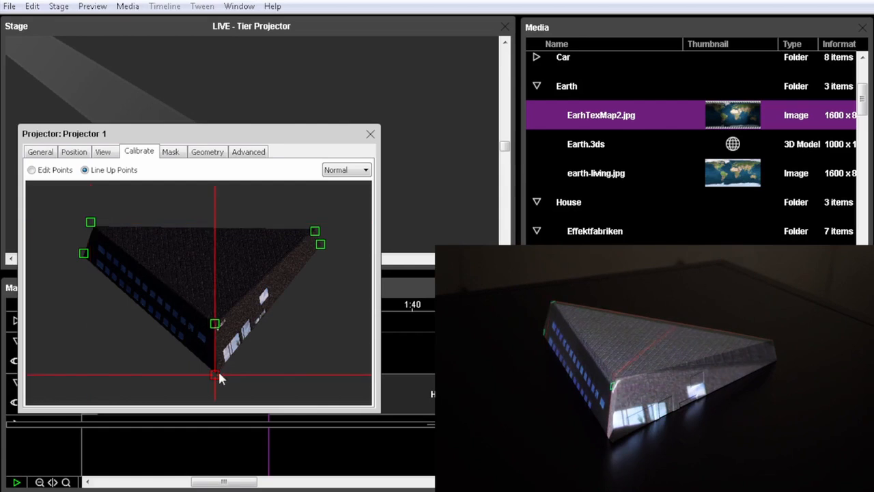
{"action": "key", "text": "Up"}
{"action": "key", "text": "Up"}
{"action": "key", "text": "Up"}
{"action": "key", "text": "Up"}
{"action": "key", "text": "Up"}
{"action": "key", "text": "Up"}
{"action": "key", "text": "Up"}
{"action": "key", "text": "Up"}
{"action": "key", "text": "Up"}
{"action": "key", "text": "Up"}
{"action": "key", "text": "Up"}
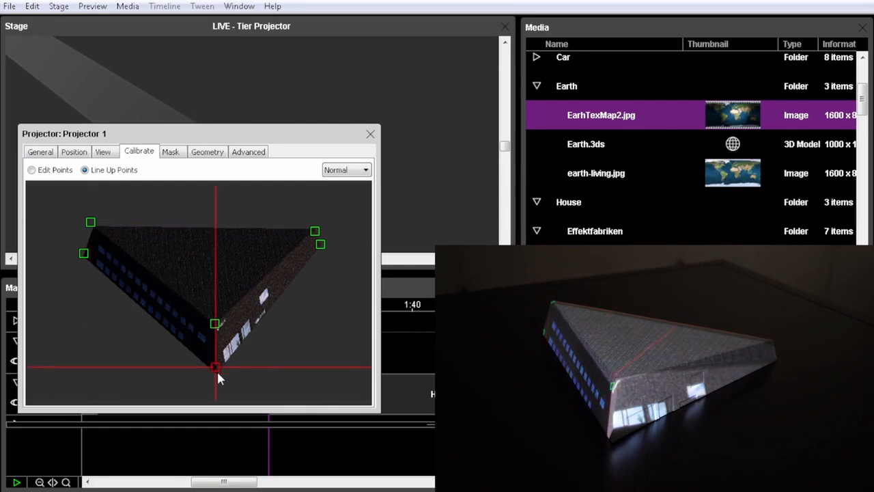
{"action": "key", "text": "Right"}
{"action": "key", "text": "Right"}
{"action": "key", "text": "Right"}
{"action": "key", "text": "Right"}
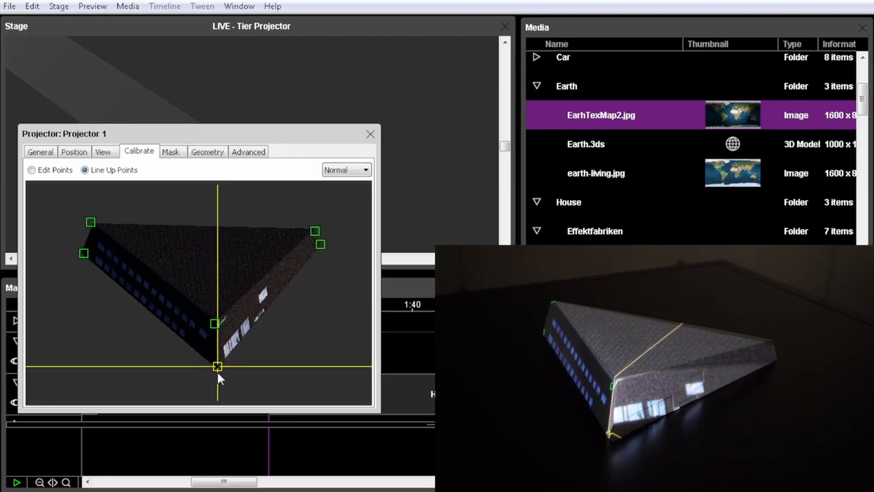
{"action": "key", "text": "Right"}
{"action": "key", "text": "Right"}
{"action": "key", "text": "Right"}
{"action": "key", "text": "Right"}
{"action": "key", "text": "Right"}
{"action": "key", "text": "Right"}
{"action": "key", "text": "Right"}
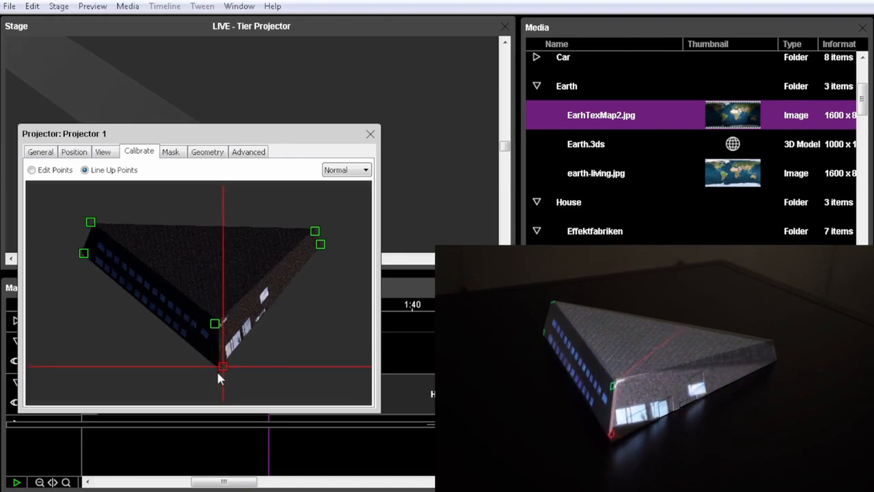
{"action": "key", "text": "Down"}
{"action": "key", "text": "Down"}
{"action": "key", "text": "Down"}
{"action": "key", "text": "Down"}
{"action": "key", "text": "Down"}
{"action": "key", "text": "Down"}
{"action": "key", "text": "Down"}
{"action": "key", "text": "Down"}
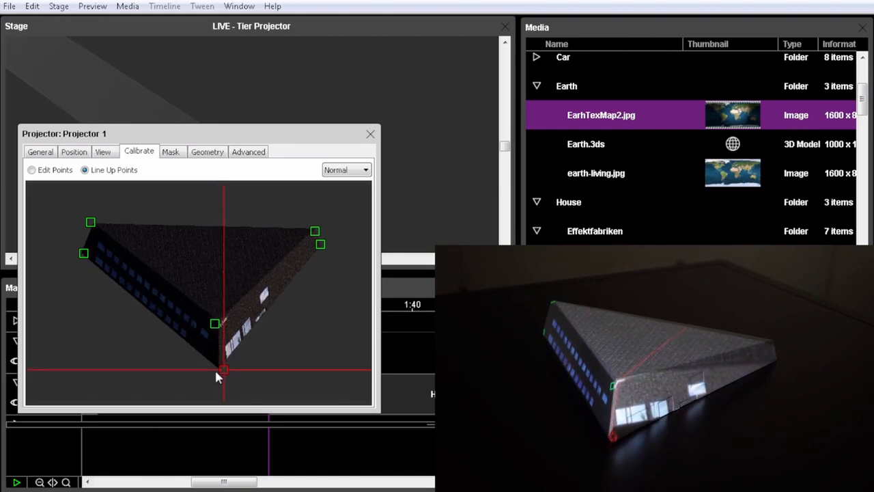
{"action": "key", "text": "Down"}
{"action": "key", "text": "Down"}
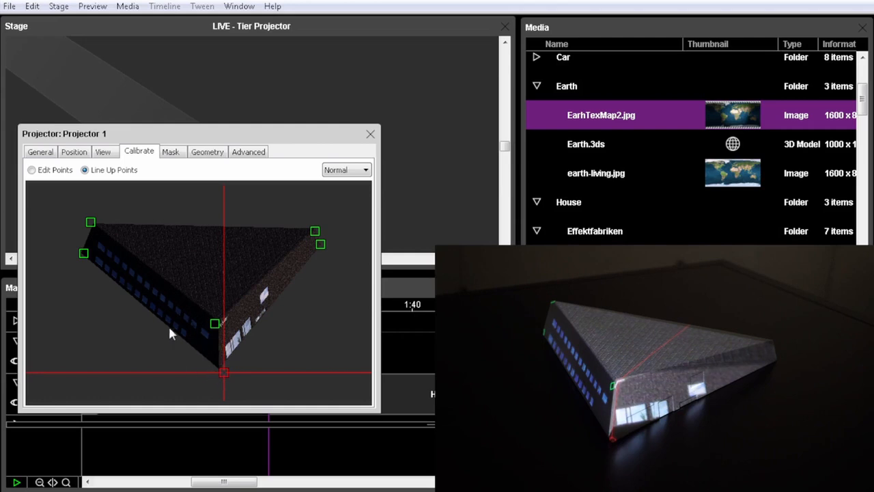
{"action": "left_click", "coordinate": [215, 325]}
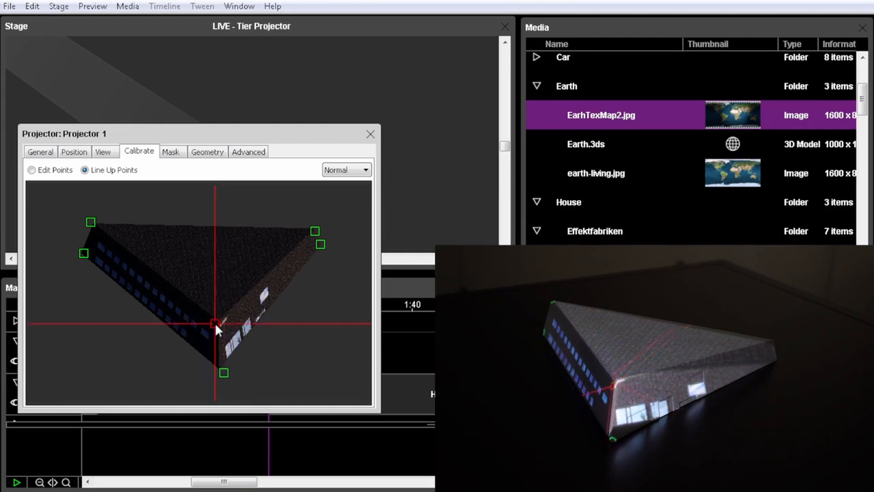
{"action": "left_click_drag", "start_coordinate": [216, 324], "coordinate": [222, 324]}
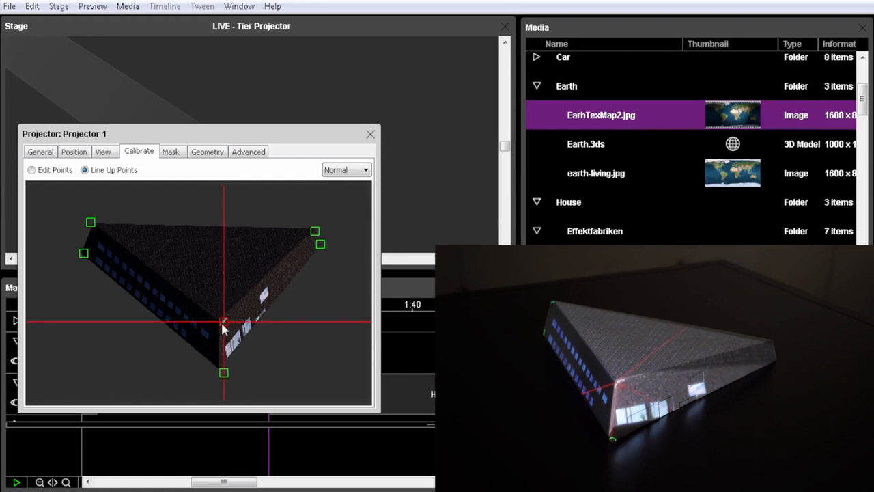
Line up the calibration point of the house's upper right roof corner with the physical model
{"action": "left_click", "coordinate": [315, 231]}
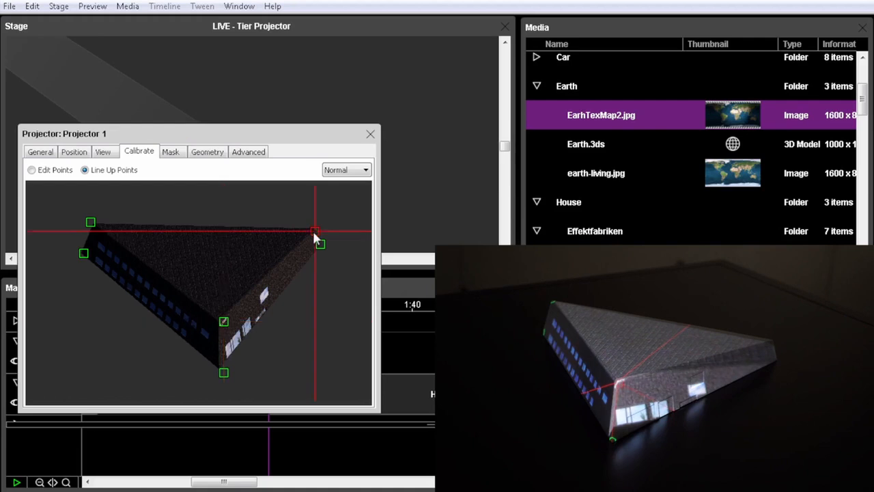
{"action": "left_click_drag", "start_coordinate": [320, 230], "coordinate": [339, 242]}
{"action": "key", "text": "Down"}
{"action": "key", "text": "Down"}
{"action": "key", "text": "Down"}
{"action": "key", "text": "Down"}
{"action": "key", "text": "Down"}
{"action": "key", "text": "Down"}
{"action": "key", "text": "Down"}
{"action": "key", "text": "Down"}
{"action": "key", "text": "Down"}
{"action": "key", "text": "Down"}
{"action": "key", "text": "Down"}
{"action": "key", "text": "Down"}
{"action": "key", "text": "Down"}
{"action": "key", "text": "Down"}
{"action": "key", "text": "Down"}
{"action": "key", "text": "Up"}
{"action": "key", "text": "Up"}
{"action": "key", "text": "Up"}
{"action": "key", "text": "Up"}
{"action": "key", "text": "Left"}
{"action": "key", "text": "Left"}
{"action": "key", "text": "Left"}
{"action": "key", "text": "Down"}
{"action": "key", "text": "Down"}
{"action": "key", "text": "Down"}
{"action": "key", "text": "Down"}
{"action": "key", "text": "Down"}
{"action": "key", "text": "Down"}
{"action": "key", "text": "Down"}
{"action": "key", "text": "Down"}
{"action": "key", "text": "Down"}
{"action": "key", "text": "Down"}
{"action": "key", "text": "Down"}
{"action": "key", "text": "Down"}
{"action": "key", "text": "Down"}
{"action": "key", "text": "Down"}
{"action": "key", "text": "Left"}
{"action": "key", "text": "Left"}
{"action": "key", "text": "Left"}
{"action": "key", "text": "Left"}
{"action": "key", "text": "Left"}
{"action": "key", "text": "Left"}
{"action": "key", "text": "Left"}
{"action": "key", "text": "Left"}
{"action": "key", "text": "Left"}
{"action": "key", "text": "Left"}
{"action": "key", "text": "Left"}
{"action": "key", "text": "Left"}
{"action": "key", "text": "Left"}
{"action": "key", "text": "Left"}
{"action": "key", "text": "Left"}
{"action": "key", "text": "Left"}
{"action": "key", "text": "Left"}
{"action": "key", "text": "Left"}
{"action": "key", "text": "Left"}
{"action": "key", "text": "Left"}
{"action": "key", "text": "Left"}
{"action": "key", "text": "Left"}
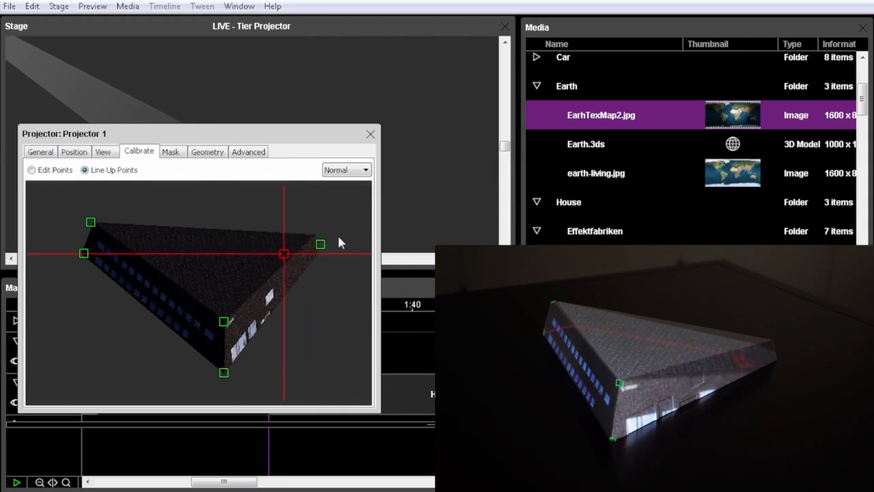
{"action": "key", "text": "Up"}
{"action": "key", "text": "Up"}
{"action": "key", "text": "Up"}
{"action": "key", "text": "Up"}
{"action": "key", "text": "Up"}
{"action": "key", "text": "Up"}
{"action": "key", "text": "Up"}
{"action": "key", "text": "Up"}
{"action": "key", "text": "Up"}
{"action": "key", "text": "Up"}
{"action": "key", "text": "Up"}
{"action": "key", "text": "Up"}
{"action": "key", "text": "Up"}
{"action": "key", "text": "Up"}
{"action": "key", "text": "Up"}
{"action": "key", "text": "Up"}
{"action": "key", "text": "Up"}
{"action": "key", "text": "Up"}
{"action": "key", "text": "Up"}
{"action": "key", "text": "Up"}
{"action": "key", "text": "Up"}
{"action": "key", "text": "Up"}
{"action": "key", "text": "Up"}
{"action": "key", "text": "Up"}
{"action": "key", "text": "Up"}
{"action": "key", "text": "Up"}
{"action": "key", "text": "Right"}
{"action": "key", "text": "Right"}
{"action": "key", "text": "Right"}
{"action": "key", "text": "Right"}
{"action": "key", "text": "Right"}
{"action": "key", "text": "Right"}
{"action": "key", "text": "Right"}
{"action": "key", "text": "Right"}
{"action": "key", "text": "Right"}
{"action": "key", "text": "Right"}
{"action": "key", "text": "Right"}
{"action": "key", "text": "Right"}
{"action": "key", "text": "Up"}
{"action": "key", "text": "Up"}
{"action": "key", "text": "Up"}
{"action": "key", "text": "Up"}
{"action": "key", "text": "Right"}
{"action": "key", "text": "Right"}
{"action": "key", "text": "Right"}
{"action": "key", "text": "Right"}
{"action": "key", "text": "Right"}
{"action": "key", "text": "Right"}
{"action": "key", "text": "Right"}
{"action": "key", "text": "Right"}
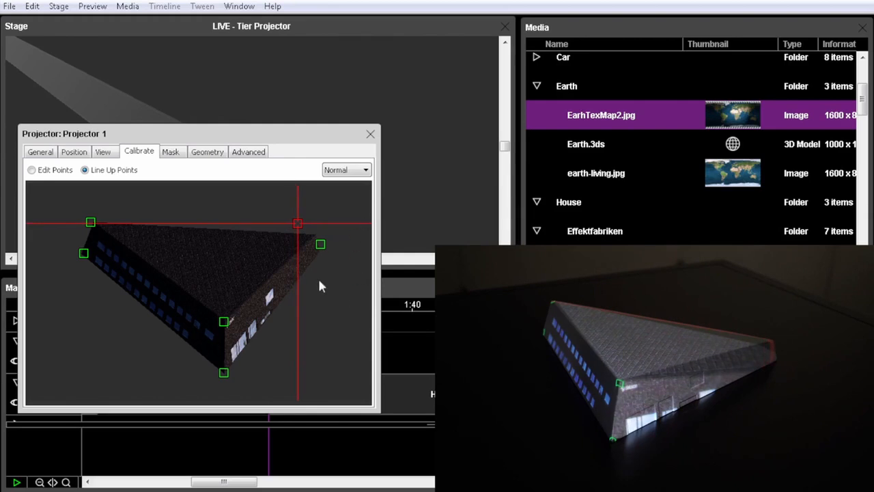
Line up the calibration point of the house's lower right corner with the physical model and close Projector 1's settings
{"action": "left_click", "coordinate": [321, 245]}
{"action": "key", "text": "Down"}
{"action": "key", "text": "Down"}
{"action": "key", "text": "Down"}
{"action": "key", "text": "Down"}
{"action": "key", "text": "Down"}
{"action": "key", "text": "Down"}
{"action": "key", "text": "Down"}
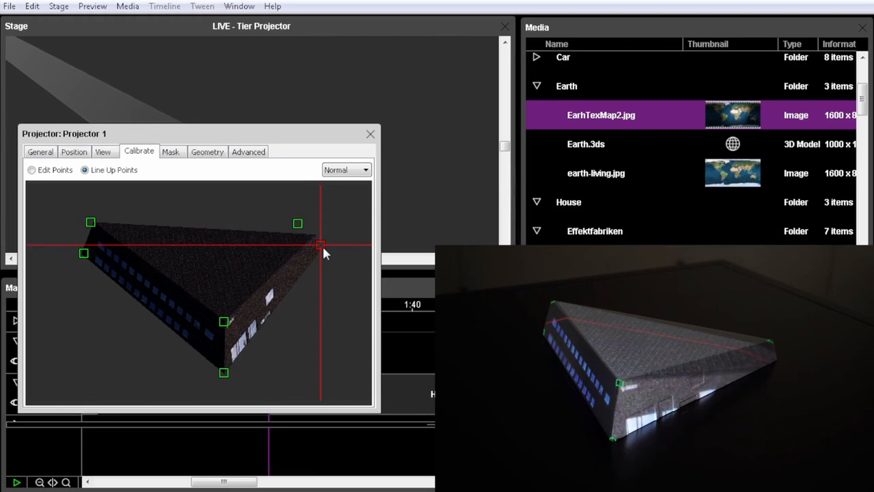
{"action": "key", "text": "Left"}
{"action": "key", "text": "Left"}
{"action": "key", "text": "Left"}
{"action": "key", "text": "Left"}
{"action": "key", "text": "Left"}
{"action": "key", "text": "Left"}
{"action": "key", "text": "Left"}
{"action": "key", "text": "Left"}
{"action": "key", "text": "Left"}
{"action": "key", "text": "Left"}
{"action": "key", "text": "Left"}
{"action": "key", "text": "Left"}
{"action": "key", "text": "Left"}
{"action": "key", "text": "Left"}
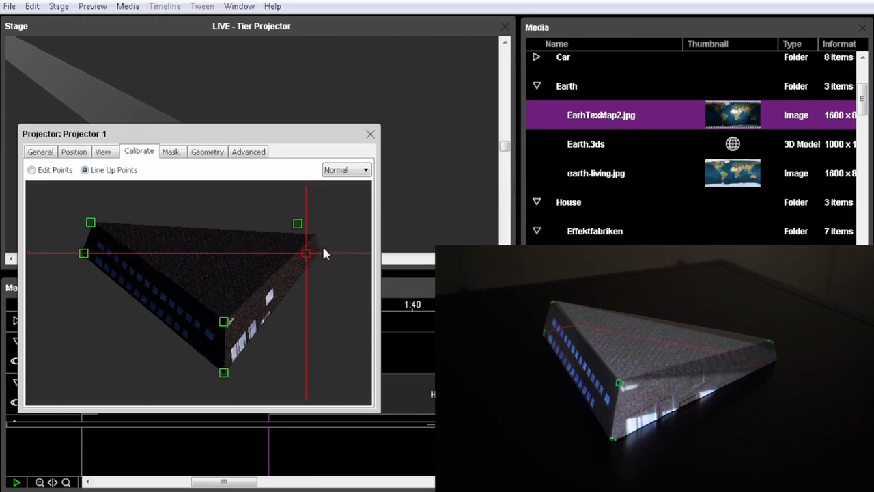
{"action": "key", "text": "Left"}
{"action": "key", "text": "Left"}
{"action": "key", "text": "Left"}
{"action": "key", "text": "Left"}
{"action": "key", "text": "Left"}
{"action": "key", "text": "Left"}
{"action": "key", "text": "Left"}
{"action": "key", "text": "Left"}
{"action": "key", "text": "Left"}
{"action": "key", "text": "Left"}
{"action": "key", "text": "Left"}
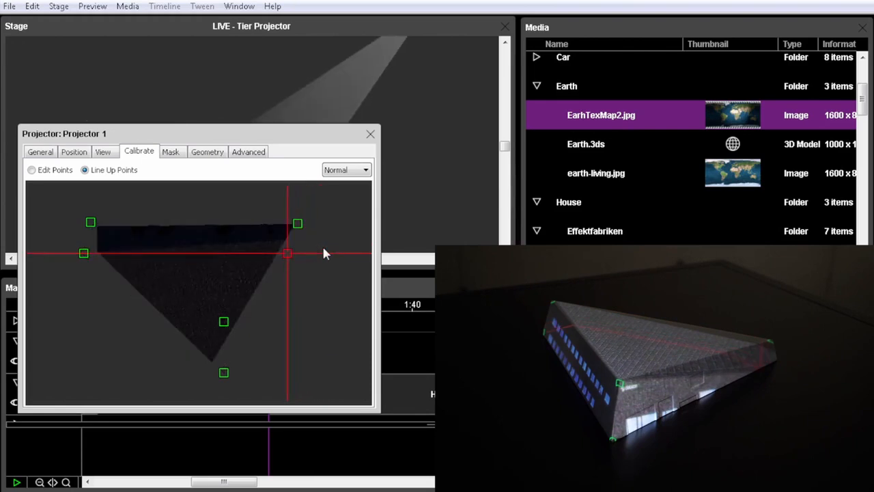
{"action": "key", "text": "Up"}
{"action": "key", "text": "Up"}
{"action": "key", "text": "Up"}
{"action": "key", "text": "Up"}
{"action": "key", "text": "Up"}
{"action": "key", "text": "Up"}
{"action": "key", "text": "Up"}
{"action": "key", "text": "Up"}
{"action": "key", "text": "Up"}
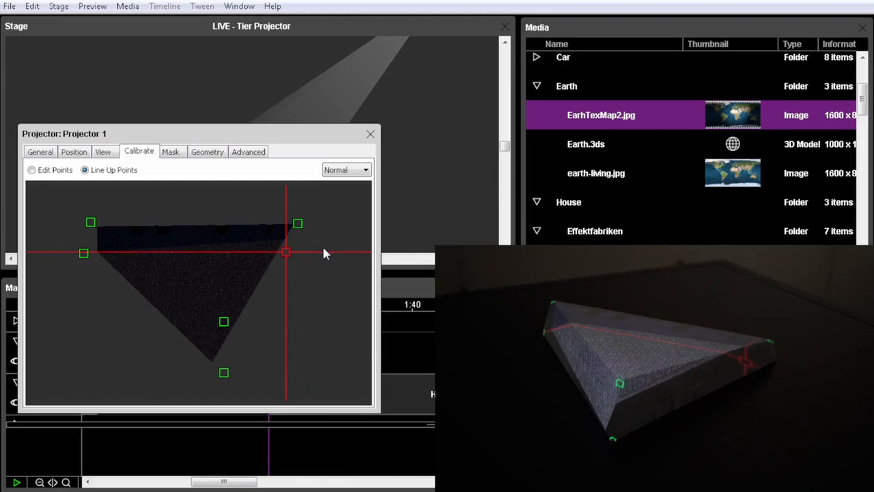
{"action": "key", "text": "Right"}
{"action": "key", "text": "Right"}
{"action": "key", "text": "Right"}
{"action": "key", "text": "Right"}
{"action": "key", "text": "Right"}
{"action": "key", "text": "Right"}
{"action": "key", "text": "Right"}
{"action": "key", "text": "Right"}
{"action": "key", "text": "Right"}
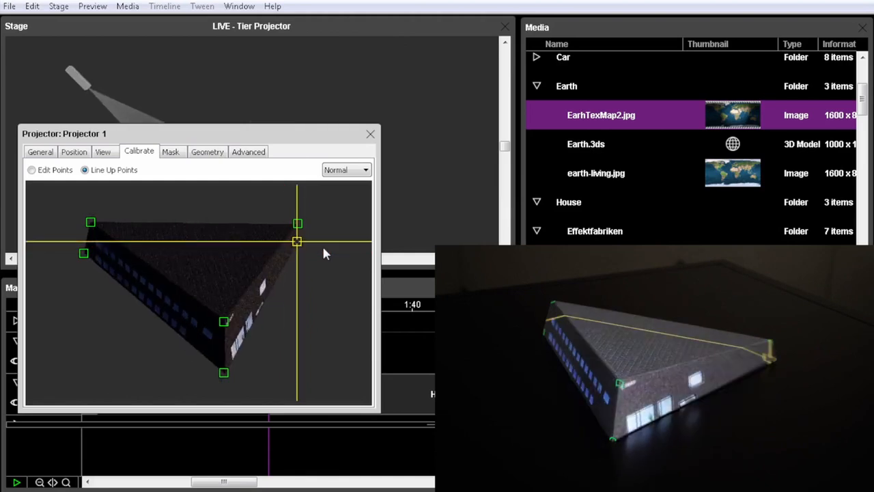
{"action": "key", "text": "Right"}
{"action": "key", "text": "Right"}
{"action": "key", "text": "Right"}
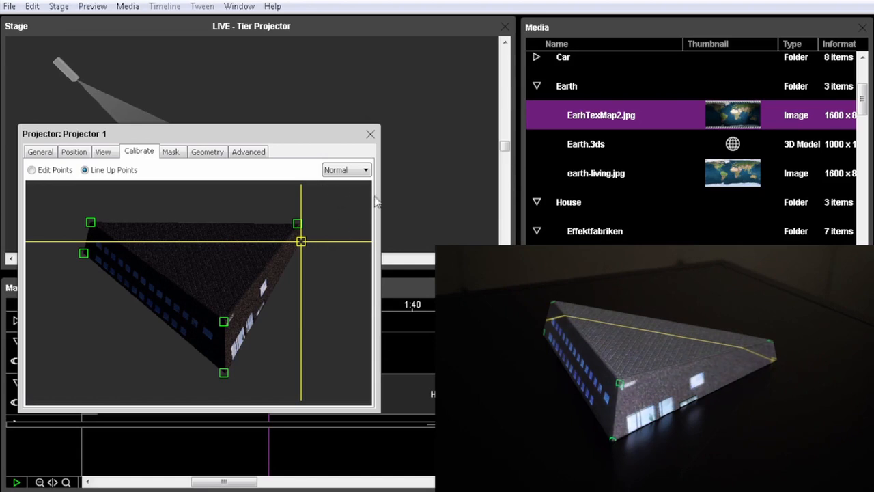
{"action": "left_click", "coordinate": [103, 152]}
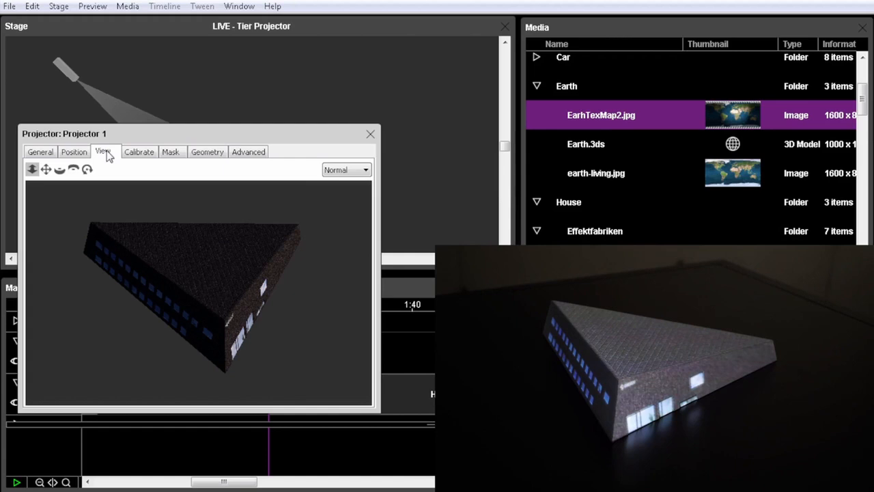
{"action": "left_click", "coordinate": [369, 134]}
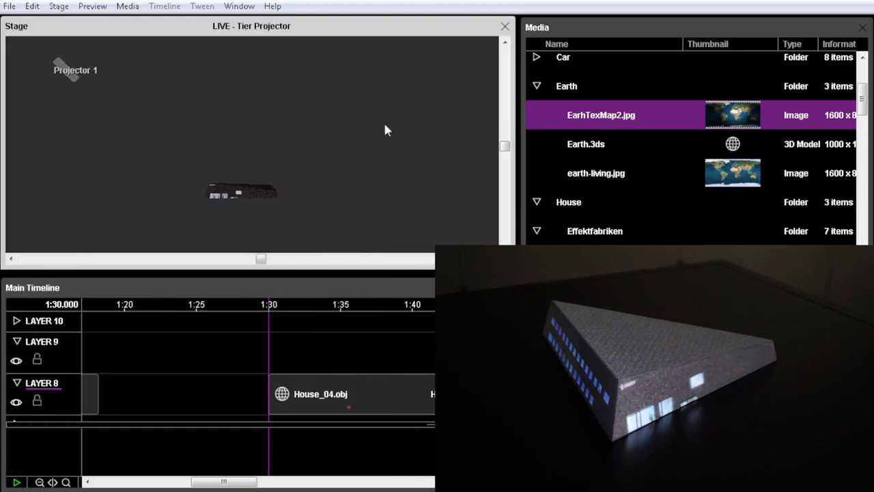
Texture the House_04.obj model with the video Dataton Final_test04.mov and play the timeline from 1:30 to preview it
{"action": "left_click", "coordinate": [393, 398]}
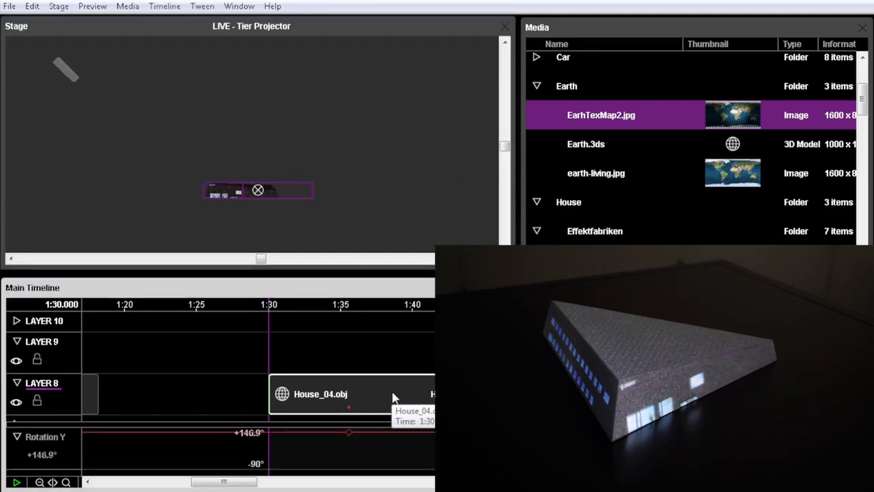
{"action": "scroll", "coordinate": [730, 240], "scroll_direction": "down", "scroll_amount": 5}
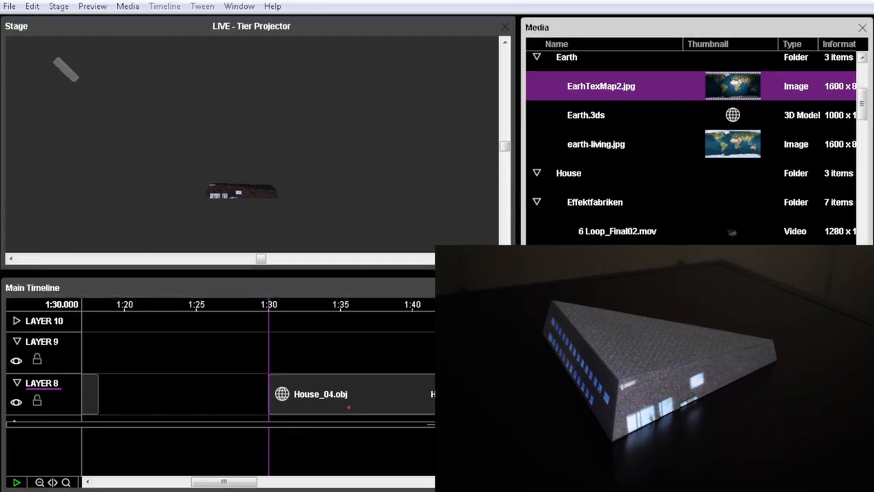
{"action": "scroll", "coordinate": [701, 147], "scroll_direction": "down", "scroll_amount": 1}
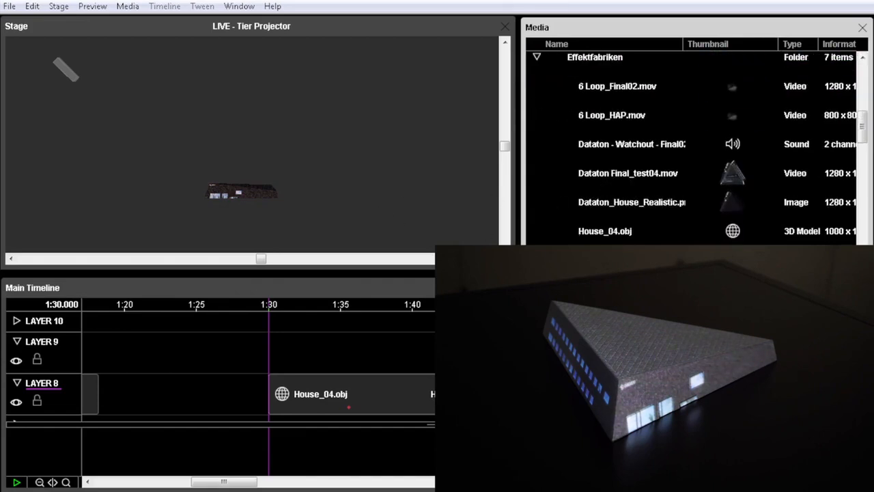
{"action": "left_click", "coordinate": [610, 175]}
{"action": "left_click_drag", "start_coordinate": [610, 175], "coordinate": [221, 197]}
{"action": "key", "text": "space"}
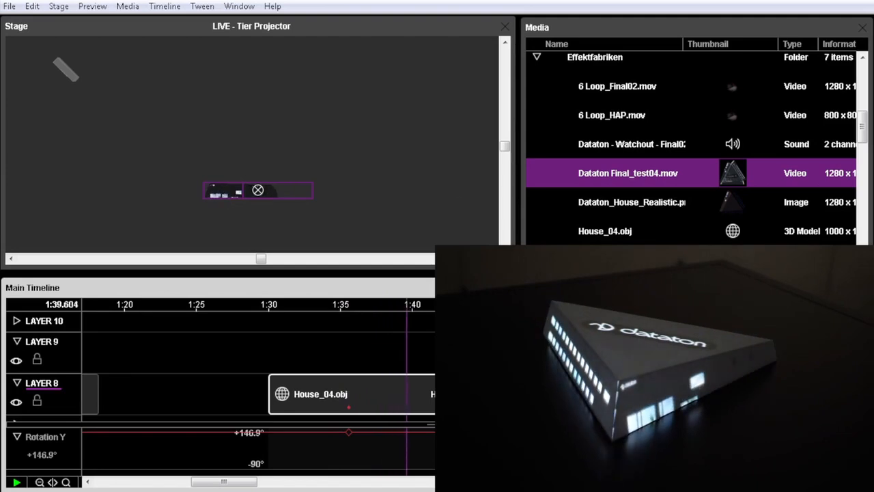
{"action": "key", "text": "space"}
Add the sound Dataton - Watchout - Final02.wav to Layer 9 at 1:30 and play the timeline from about 1:29
{"action": "left_click_drag", "start_coordinate": [602, 146], "coordinate": [396, 366]}
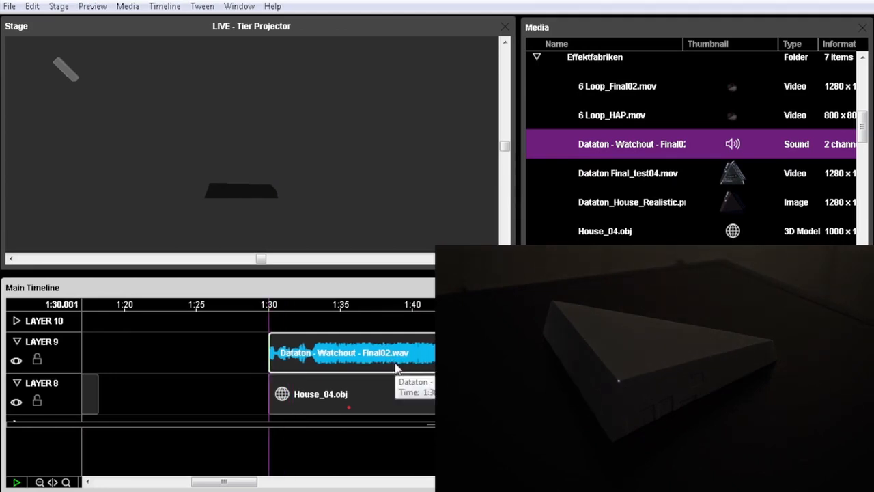
{"action": "left_click", "coordinate": [257, 305]}
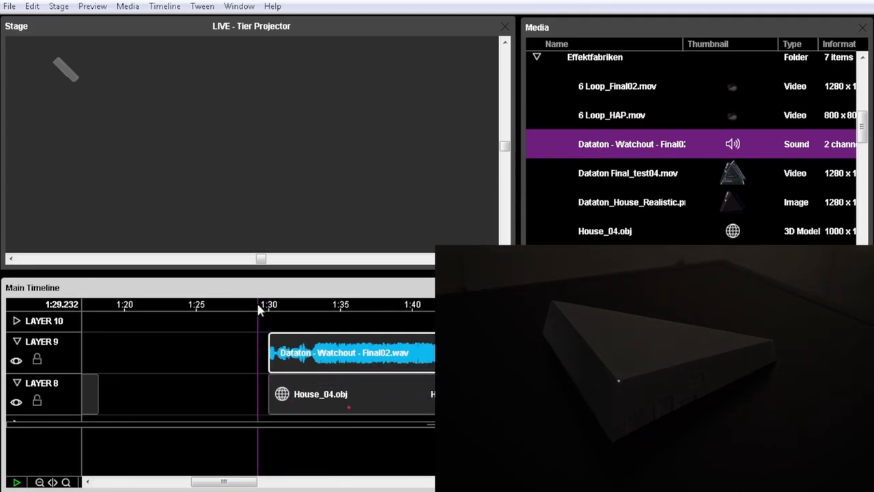
{"action": "key", "text": "space"}
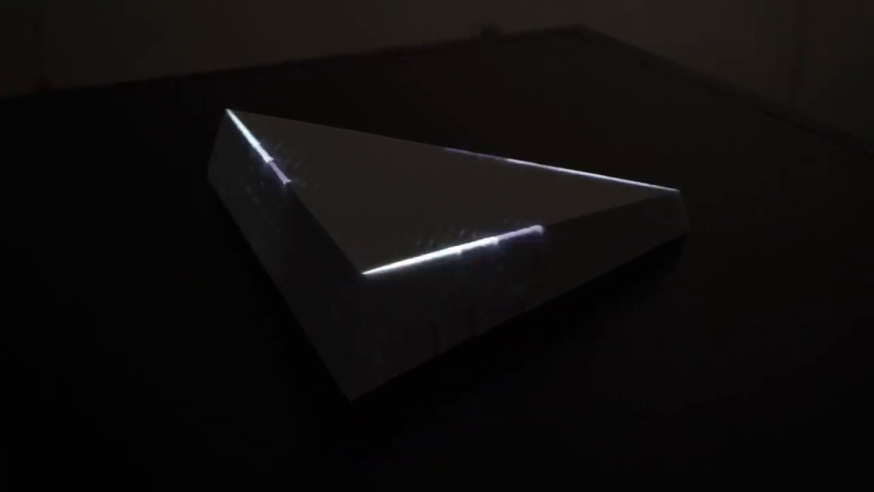